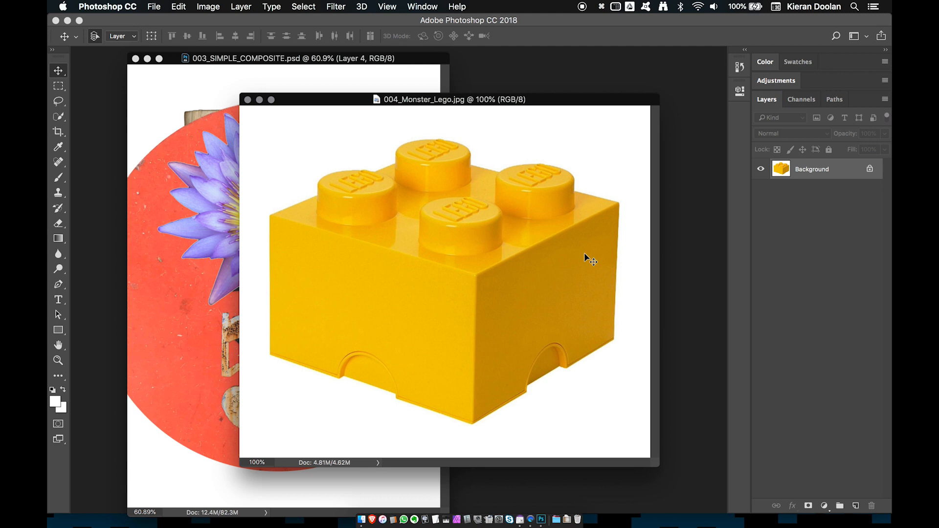
- Enlarge the 004_Monster_Lego.jpg window slightly and reposition it over the composite document
{"action": "left_click_drag", "start_coordinate": [591, 101], "coordinate": [589, 92]}
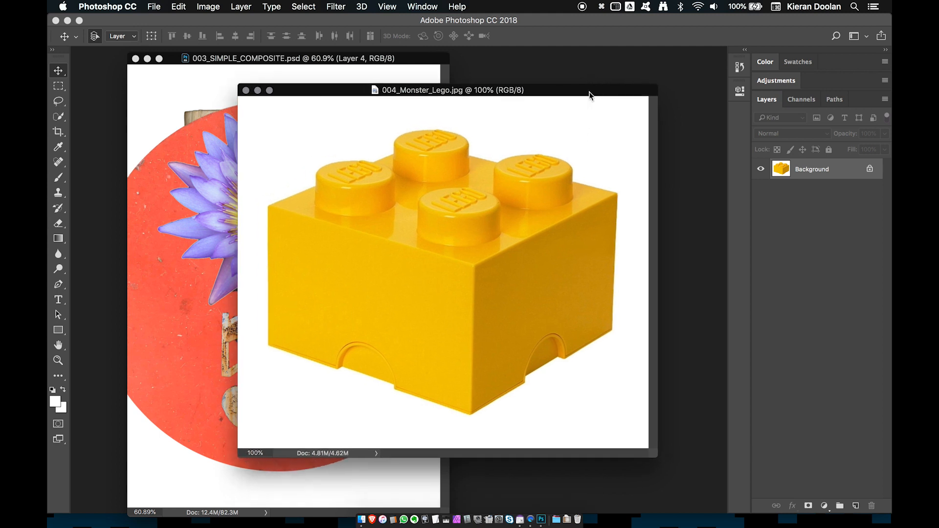
{"action": "left_click_drag", "start_coordinate": [653, 453], "coordinate": [673, 474]}
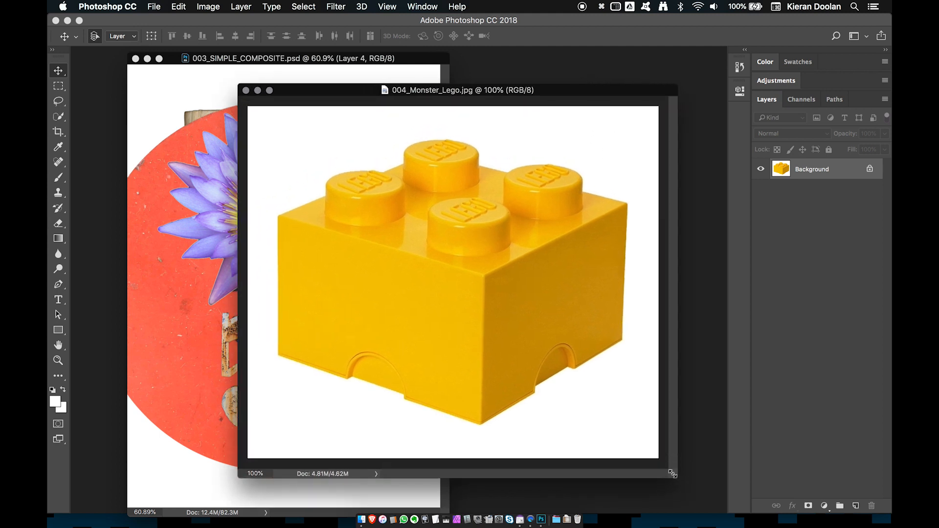
{"action": "left_click_drag", "start_coordinate": [583, 90], "coordinate": [571, 92]}
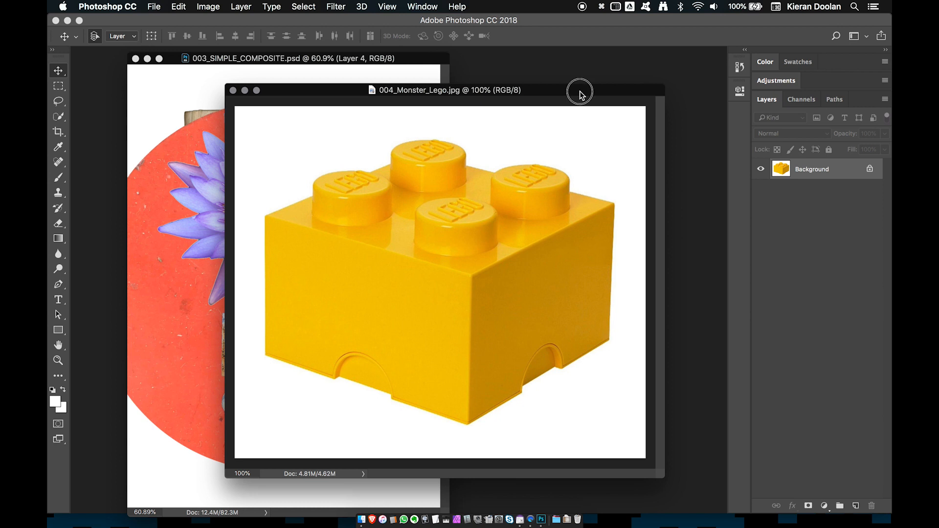
{"action": "left_click_drag", "start_coordinate": [580, 91], "coordinate": [589, 90]}
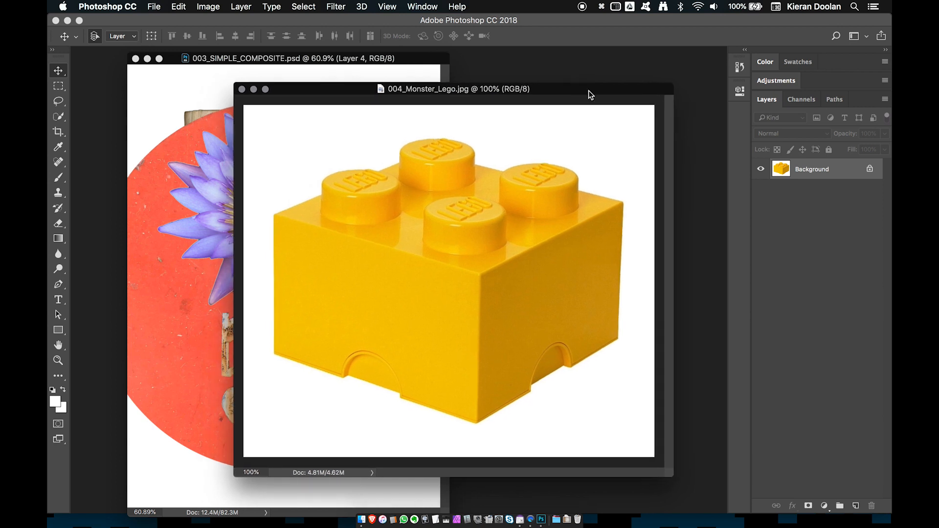
- Convert the locked Background into an editable layer named BLOCK
{"action": "double_click", "coordinate": [840, 172]}
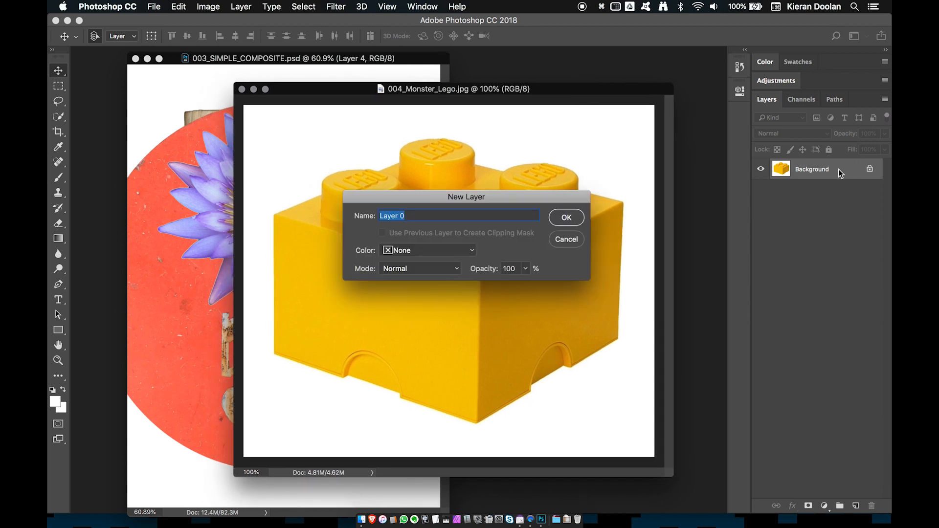
{"action": "type", "text": "BLOCK"}
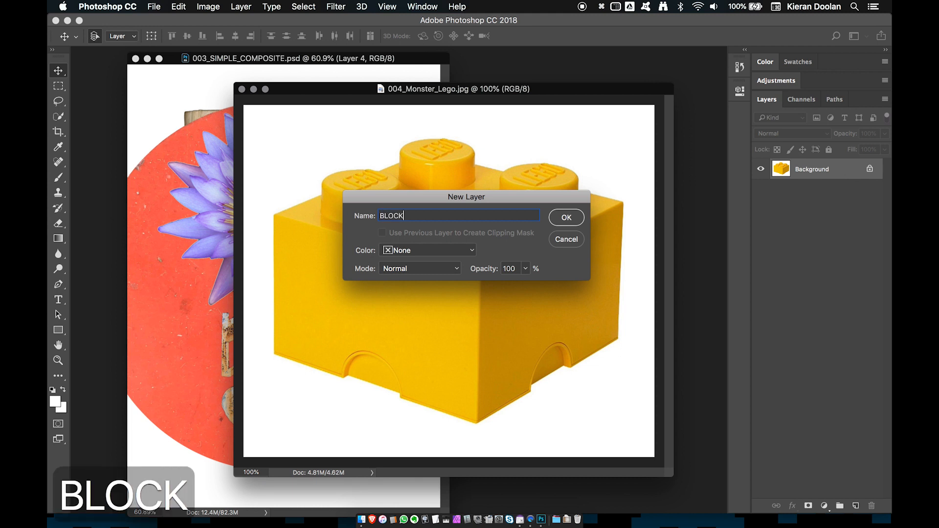
{"action": "key", "text": "Return"}
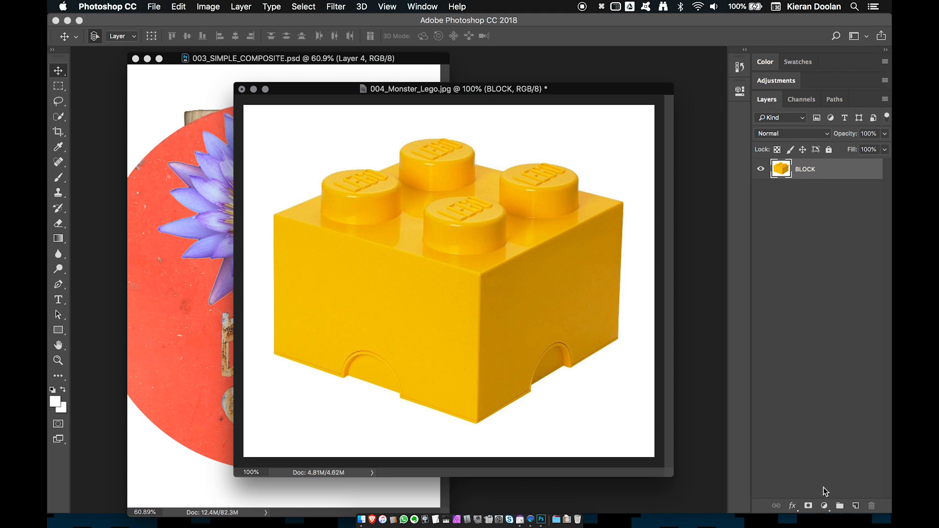
- Add a white (ffffff) Solid Color fill layer and place it beneath the BLOCK layer
{"action": "left_click", "coordinate": [824, 505]}
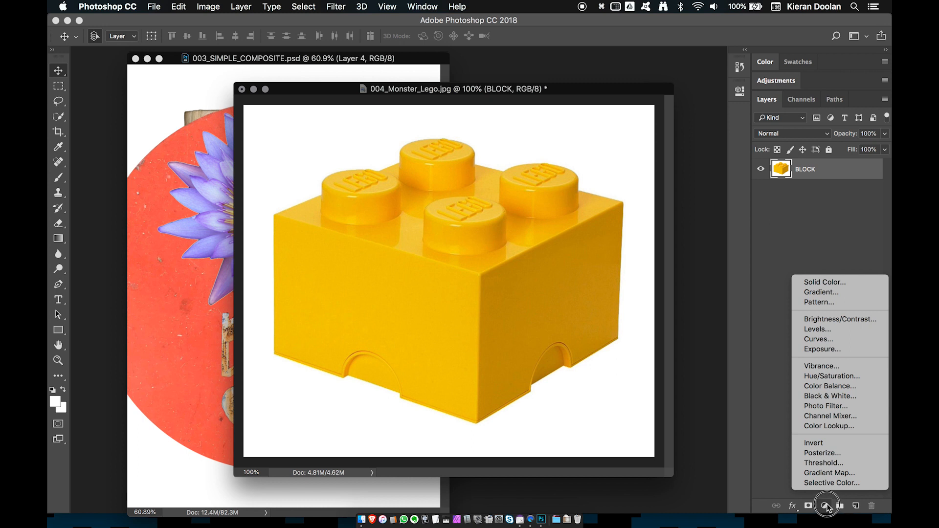
{"action": "left_click", "coordinate": [808, 283]}
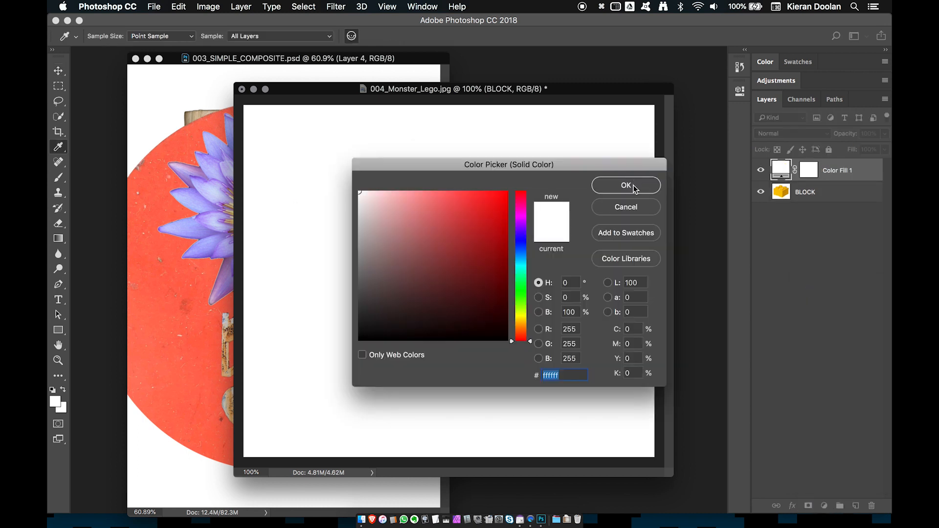
{"action": "left_click_drag", "start_coordinate": [459, 243], "coordinate": [335, 174]}
{"action": "left_click", "coordinate": [632, 193]}
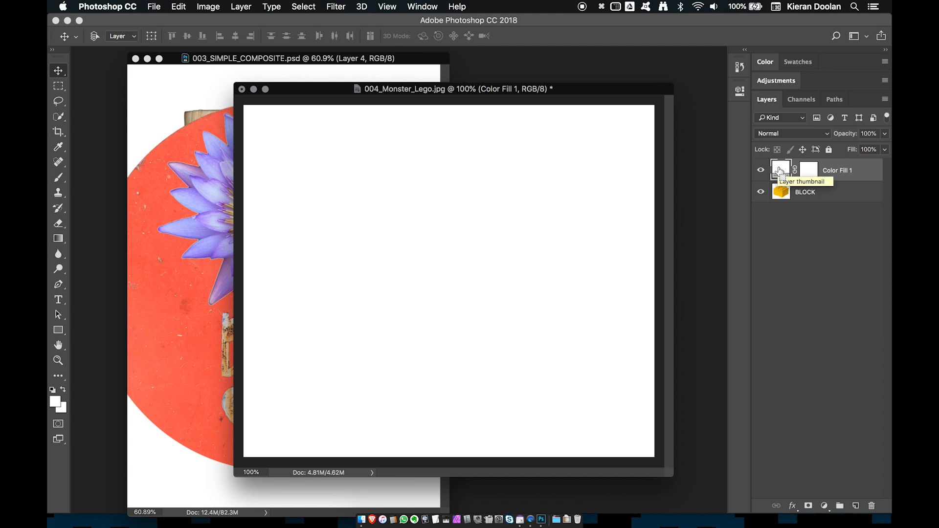
{"action": "key", "text": "super+bracketleft"}
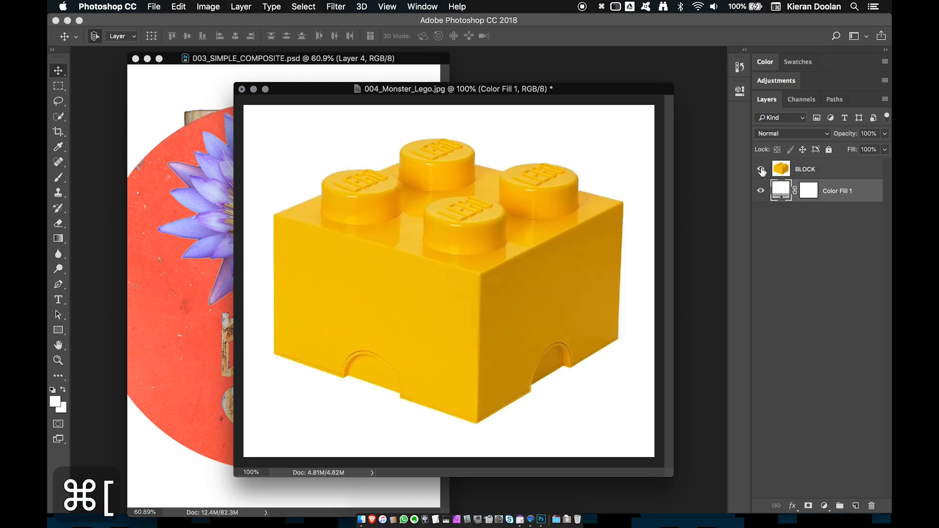
- Toggle the BLOCK layer's visibility and leave it hidden, showing only the white fill
{"action": "left_click", "coordinate": [762, 169]}
{"action": "left_click", "coordinate": [761, 169]}
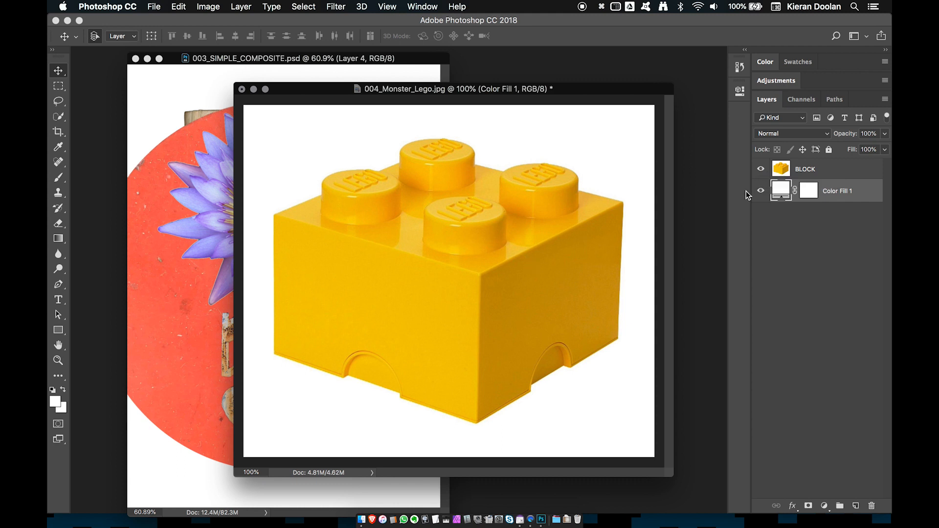
{"action": "left_click", "coordinate": [762, 170]}
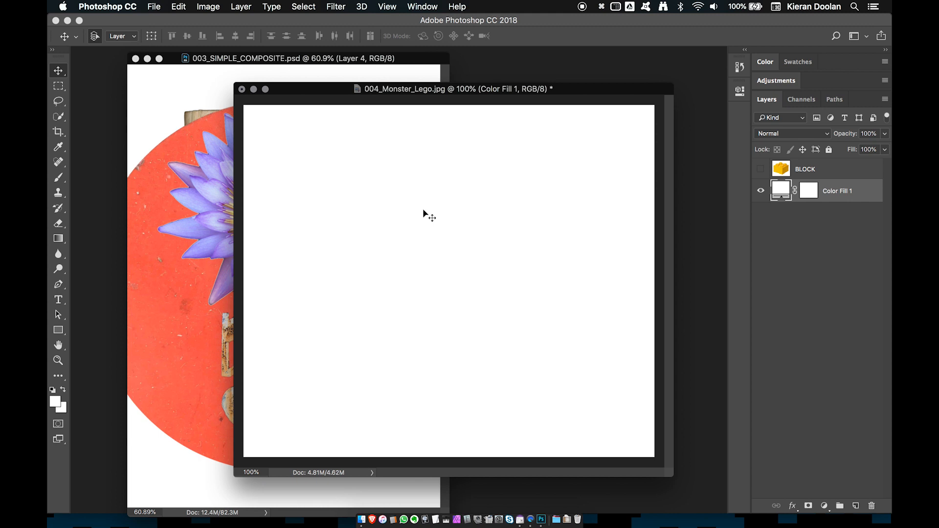
- Draw several irregular freehand Lasso selections on the blank white canvas
{"action": "key", "text": "l"}
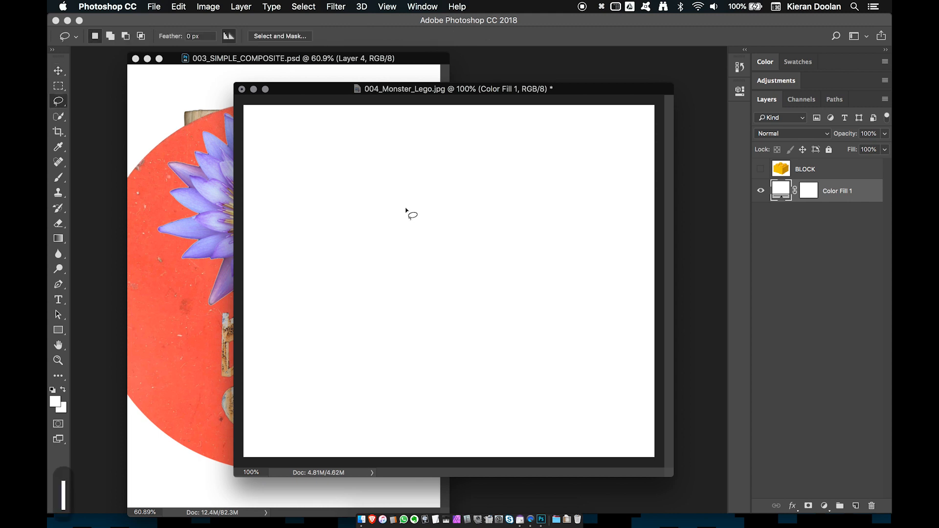
{"action": "mouse_move", "coordinate": [465, 202]}
{"action": "left_mouse_down"}
{"action": "mouse_move", "coordinate": [419, 235]}
{"action": "mouse_move", "coordinate": [489, 308]}
{"action": "mouse_move", "coordinate": [557, 198]}
{"action": "mouse_move", "coordinate": [468, 199]}
{"action": "left_mouse_up"}
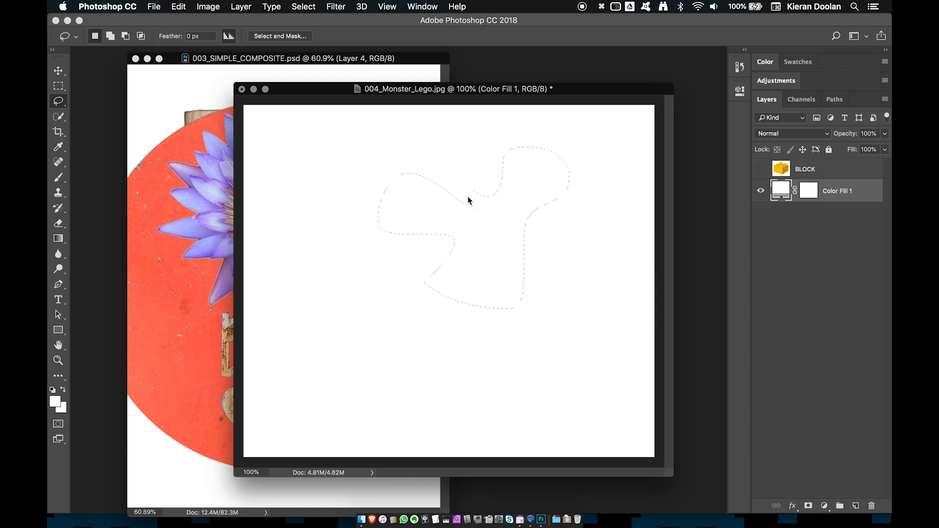
{"action": "mouse_move", "coordinate": [326, 201]}
{"action": "left_mouse_down"}
{"action": "mouse_move", "coordinate": [299, 222]}
{"action": "mouse_move", "coordinate": [371, 297]}
{"action": "mouse_move", "coordinate": [369, 204]}
{"action": "mouse_move", "coordinate": [324, 202]}
{"action": "left_mouse_up"}
{"action": "mouse_move", "coordinate": [450, 198]}
{"action": "left_mouse_down"}
{"action": "mouse_move", "coordinate": [618, 205]}
{"action": "mouse_move", "coordinate": [464, 290]}
{"action": "mouse_move", "coordinate": [484, 166]}
{"action": "left_mouse_up"}
{"action": "mouse_move", "coordinate": [371, 182]}
{"action": "left_mouse_down"}
{"action": "mouse_move", "coordinate": [400, 242]}
{"action": "mouse_move", "coordinate": [407, 161]}
{"action": "mouse_move", "coordinate": [364, 172]}
{"action": "left_mouse_up"}
{"action": "mouse_move", "coordinate": [446, 199]}
{"action": "left_mouse_down"}
{"action": "mouse_move", "coordinate": [373, 222]}
{"action": "mouse_move", "coordinate": [387, 275]}
{"action": "mouse_move", "coordinate": [376, 290]}
{"action": "mouse_move", "coordinate": [448, 366]}
{"action": "mouse_move", "coordinate": [568, 229]}
{"action": "mouse_move", "coordinate": [514, 152]}
{"action": "mouse_move", "coordinate": [445, 191]}
{"action": "left_mouse_up"}
- Switch to the Polygonal Lasso and draw a closed straight-edged selection on the blank canvas
{"action": "key", "text": "shift"}
{"action": "key", "text": "shift+l"}
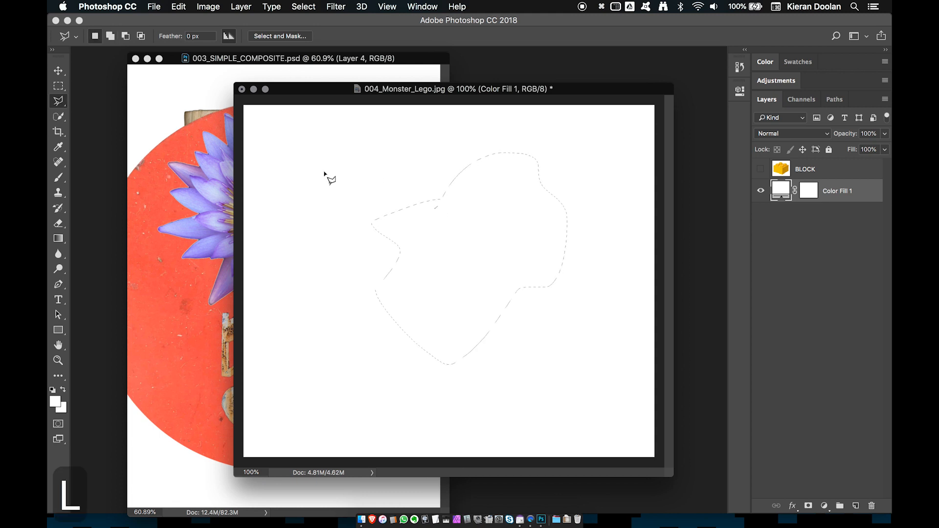
{"action": "left_click", "coordinate": [324, 171]}
{"action": "left_click", "coordinate": [326, 268]}
{"action": "left_click", "coordinate": [441, 279]}
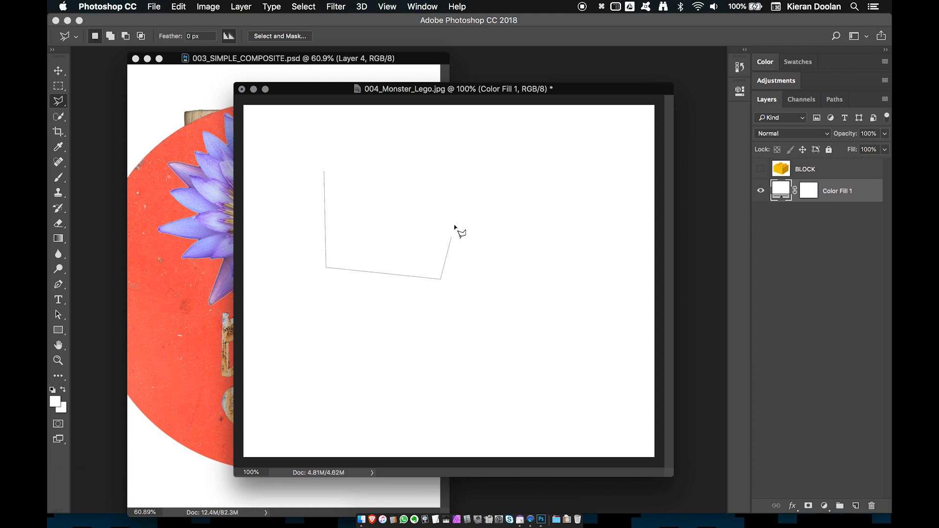
{"action": "left_click", "coordinate": [456, 213]}
{"action": "left_click", "coordinate": [442, 156]}
{"action": "left_click", "coordinate": [382, 160]}
{"action": "left_click", "coordinate": [381, 214]}
{"action": "left_click", "coordinate": [356, 214]}
{"action": "left_click", "coordinate": [348, 152]}
{"action": "double_click", "coordinate": [331, 155]}
- Draw another angular Polygonal Lasso selection across the canvas centre, and deselect it
{"action": "left_click", "coordinate": [569, 193]}
{"action": "left_click", "coordinate": [538, 170]}
{"action": "left_click", "coordinate": [445, 172]}
{"action": "left_click", "coordinate": [406, 252]}
{"action": "left_click", "coordinate": [465, 308]}
{"action": "left_click", "coordinate": [529, 295]}
{"action": "double_click", "coordinate": [587, 291]}
{"action": "key", "text": "super+d"}
- Draw a Polygonal Lasso outline mixing straight segments with wavy freehand stretches, and discard it
{"action": "left_click", "coordinate": [325, 219]}
{"action": "left_click", "coordinate": [386, 185]}
{"action": "left_click", "coordinate": [473, 213]}
{"action": "left_click", "coordinate": [513, 189]}
{"action": "left_click", "coordinate": [574, 256]}
{"action": "left_click", "coordinate": [525, 294]}
{"action": "left_click", "coordinate": [557, 324]}
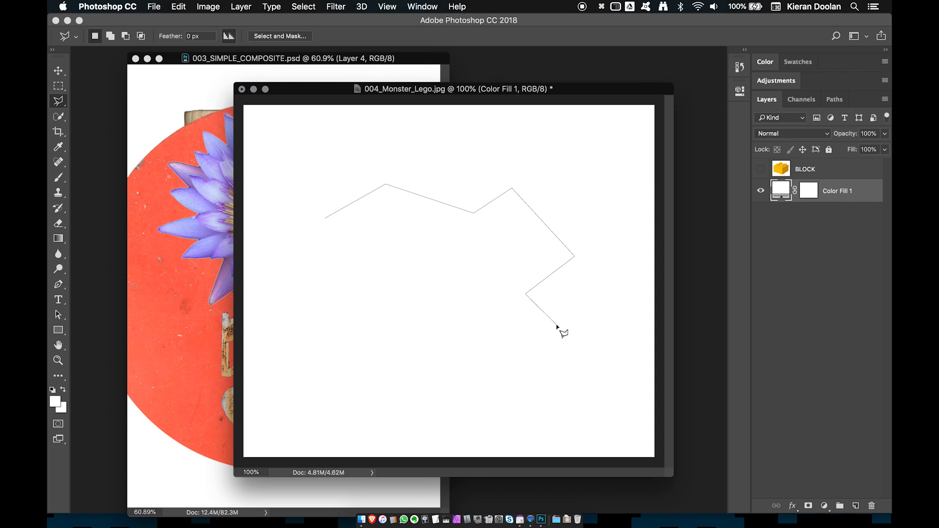
{"action": "mouse_move", "coordinate": [556, 326]}
{"action": "left_mouse_down"}
{"action": "mouse_move", "coordinate": [549, 351]}
{"action": "mouse_move", "coordinate": [529, 330]}
{"action": "mouse_move", "coordinate": [514, 349]}
{"action": "mouse_move", "coordinate": [531, 379]}
{"action": "mouse_move", "coordinate": [491, 365]}
{"action": "mouse_move", "coordinate": [473, 341]}
{"action": "mouse_move", "coordinate": [471, 377]}
{"action": "mouse_move", "coordinate": [431, 392]}
{"action": "mouse_move", "coordinate": [436, 355]}
{"action": "mouse_move", "coordinate": [413, 354]}
{"action": "mouse_move", "coordinate": [383, 381]}
{"action": "left_mouse_up"}
{"action": "left_click", "coordinate": [377, 366]}
{"action": "left_click", "coordinate": [341, 348]}
{"action": "left_click", "coordinate": [380, 323]}
{"action": "left_click", "coordinate": [378, 292]}
{"action": "left_click", "coordinate": [337, 308]}
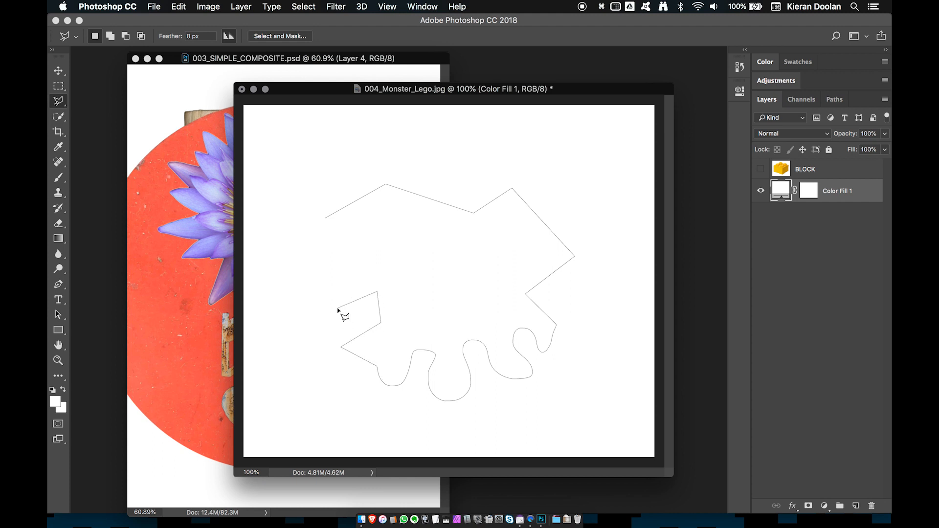
{"action": "left_click", "coordinate": [304, 292]}
{"action": "mouse_move", "coordinate": [320, 281]}
{"action": "left_mouse_down"}
{"action": "mouse_move", "coordinate": [352, 276]}
{"action": "mouse_move", "coordinate": [395, 245]}
{"action": "mouse_move", "coordinate": [415, 255]}
{"action": "mouse_move", "coordinate": [418, 226]}
{"action": "left_mouse_up"}
{"action": "left_click", "coordinate": [418, 224]}
{"action": "left_click", "coordinate": [363, 219]}
{"action": "left_click", "coordinate": [337, 241]}
{"action": "key", "text": "Escape"}
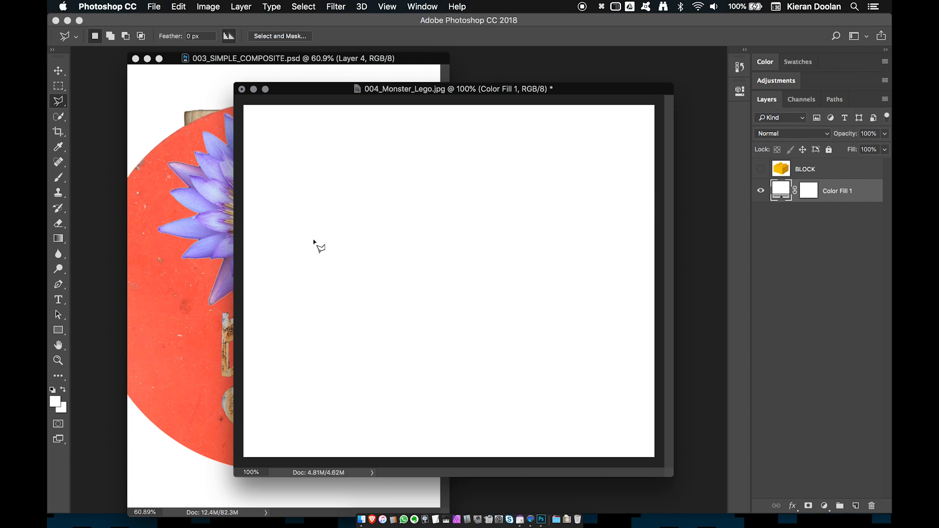
{"action": "key", "text": "super+d"}
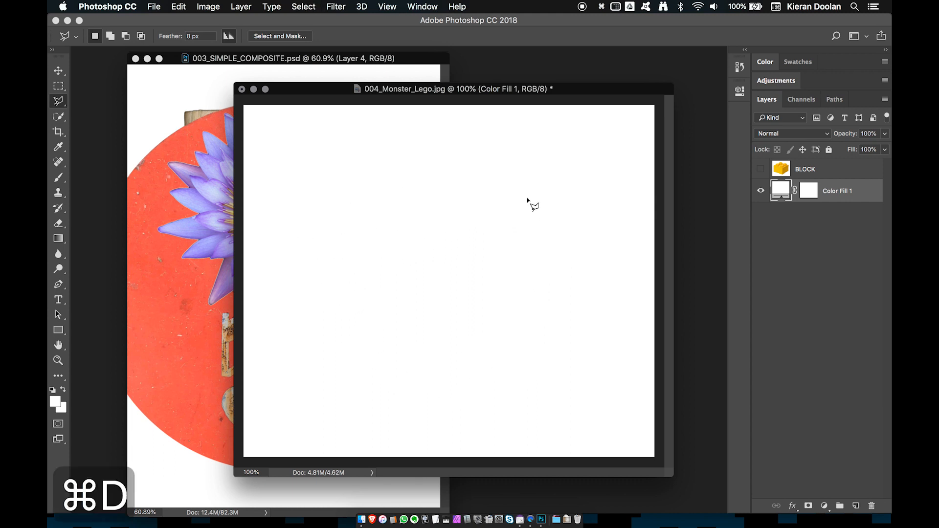
- Show the BLOCK layer and start a Polygonal Lasso outline from the right stud down the block's right side, past the arch
{"action": "left_click", "coordinate": [761, 170]}
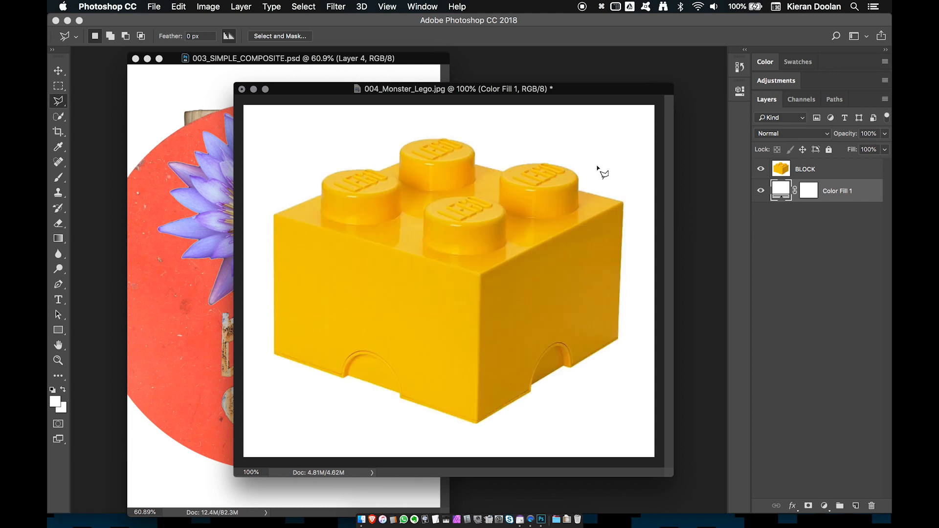
{"action": "key", "text": "l"}
{"action": "key", "text": "l"}
{"action": "key", "text": "l"}
{"action": "left_click", "coordinate": [580, 192]}
{"action": "left_click", "coordinate": [623, 202]}
{"action": "left_click", "coordinate": [619, 340]}
{"action": "left_click", "coordinate": [571, 370]}
{"action": "left_click", "coordinate": [531, 392]}
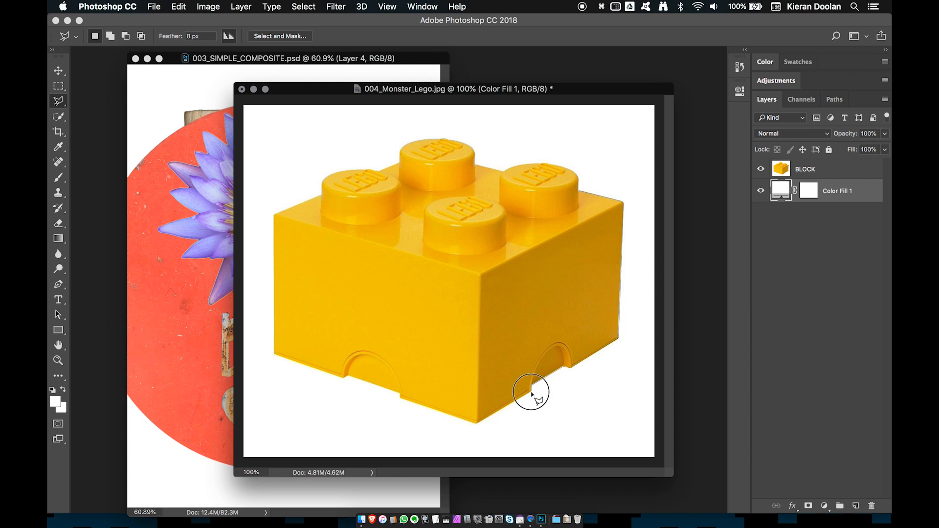
- Continue the lasso outline along the block's front bottom corner and left base, up to the left stud
{"action": "left_click", "coordinate": [478, 425]}
{"action": "left_click", "coordinate": [400, 399]}
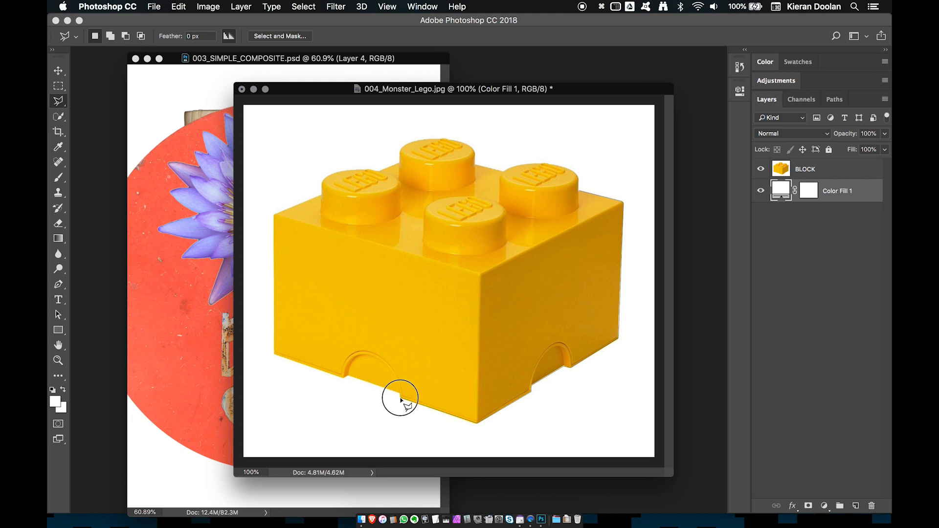
{"action": "left_click", "coordinate": [349, 377]}
{"action": "left_click", "coordinate": [274, 356]}
{"action": "left_click", "coordinate": [274, 216]}
{"action": "left_click", "coordinate": [322, 186]}
- Continue the outline closely around the curved tops of the left and rear studs, using freehand lasso segments
{"action": "left_click", "coordinate": [323, 186], "text": "super"}
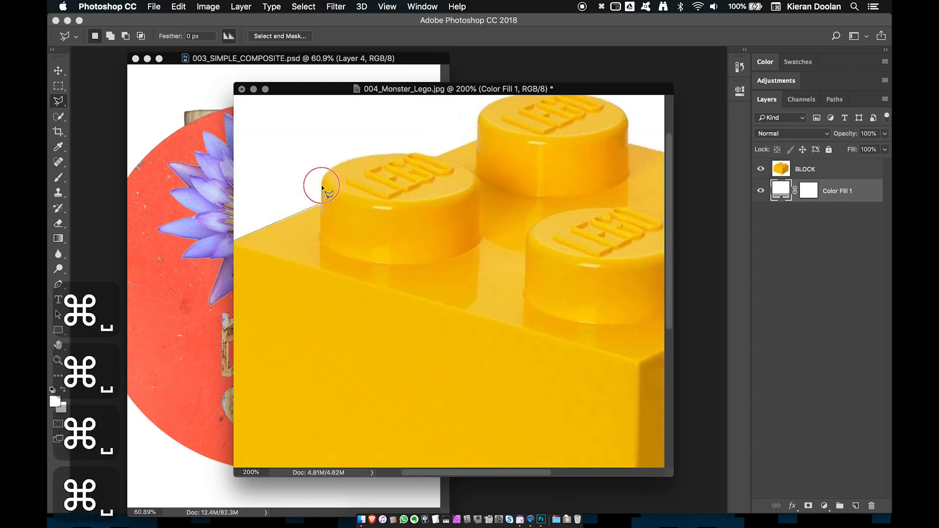
{"action": "left_click", "coordinate": [324, 185], "text": "super"}
{"action": "left_click_drag", "start_coordinate": [461, 184], "coordinate": [398, 237]}
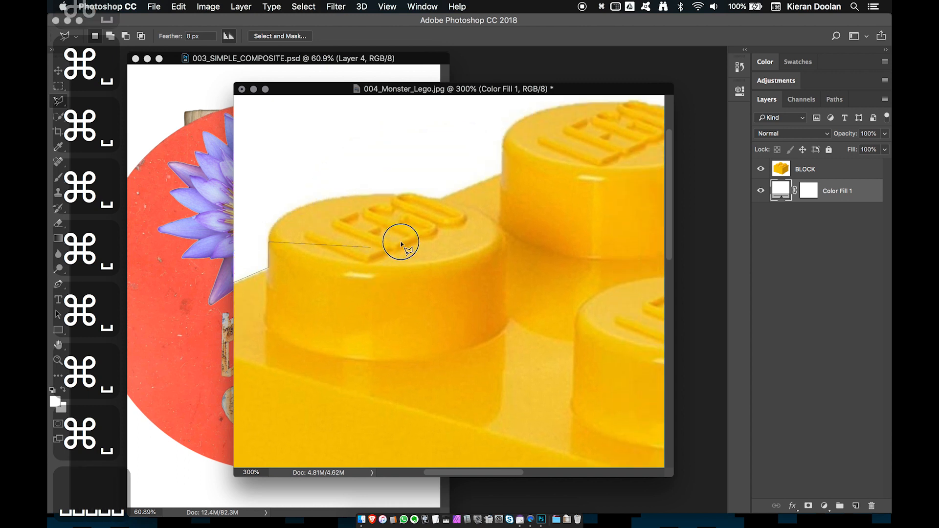
{"action": "key", "text": "super+minus"}
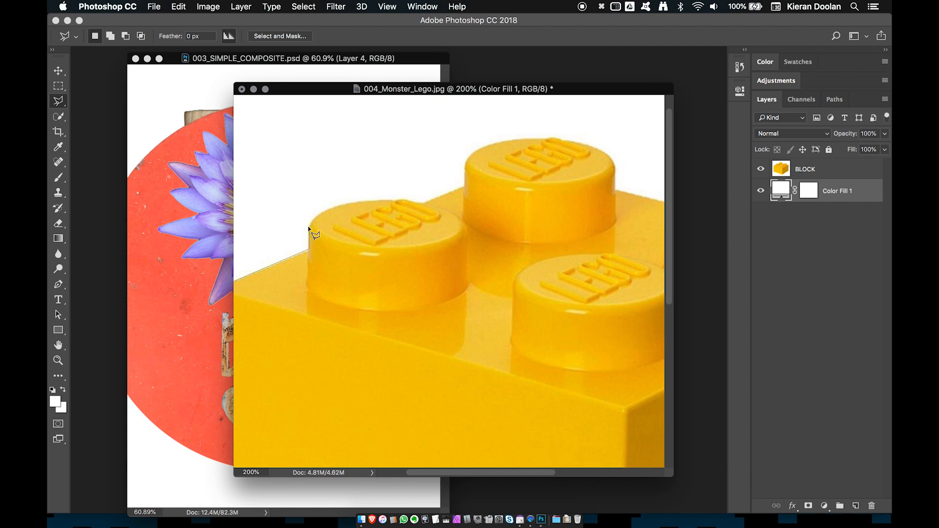
{"action": "mouse_move", "coordinate": [309, 228]}
{"action": "left_mouse_down"}
{"action": "mouse_move", "coordinate": [372, 198]}
{"action": "mouse_move", "coordinate": [422, 206]}
{"action": "mouse_move", "coordinate": [464, 187]}
{"action": "mouse_move", "coordinate": [464, 169]}
{"action": "mouse_move", "coordinate": [491, 170]}
{"action": "mouse_move", "coordinate": [396, 195]}
{"action": "mouse_move", "coordinate": [372, 191]}
{"action": "mouse_move", "coordinate": [383, 173]}
{"action": "mouse_move", "coordinate": [416, 162]}
{"action": "mouse_move", "coordinate": [522, 195]}
{"action": "left_mouse_up"}
{"action": "left_click", "coordinate": [464, 169]}
{"action": "key", "text": "space"}
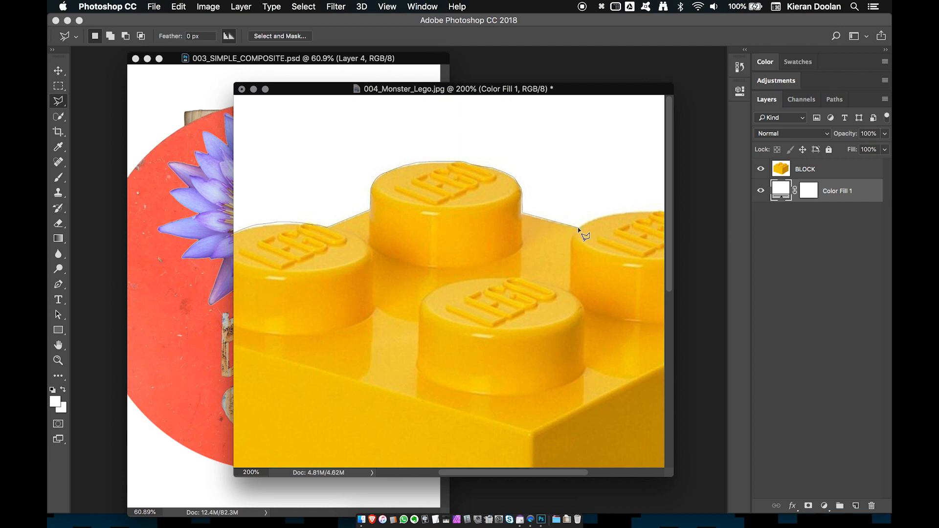
- Trace around the right stud to close the selection around the whole block, restoring it if it gets deselected
{"action": "key", "text": "space"}
{"action": "left_click_drag", "start_coordinate": [608, 226], "coordinate": [405, 217]}
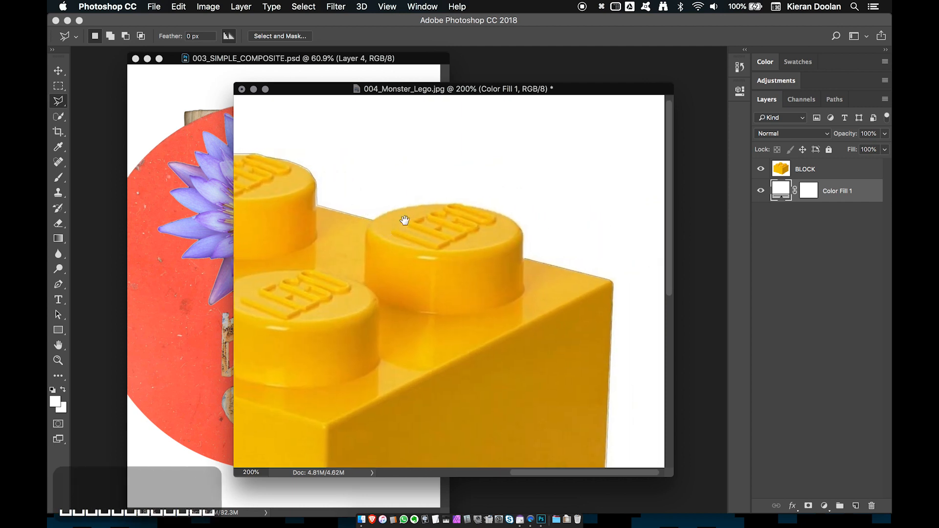
{"action": "left_click", "coordinate": [375, 220]}
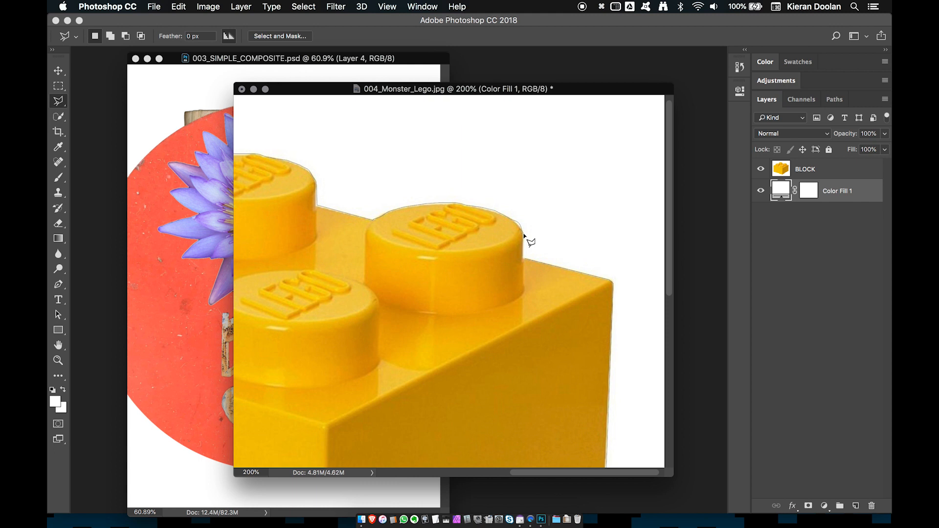
{"action": "left_click", "coordinate": [524, 258]}
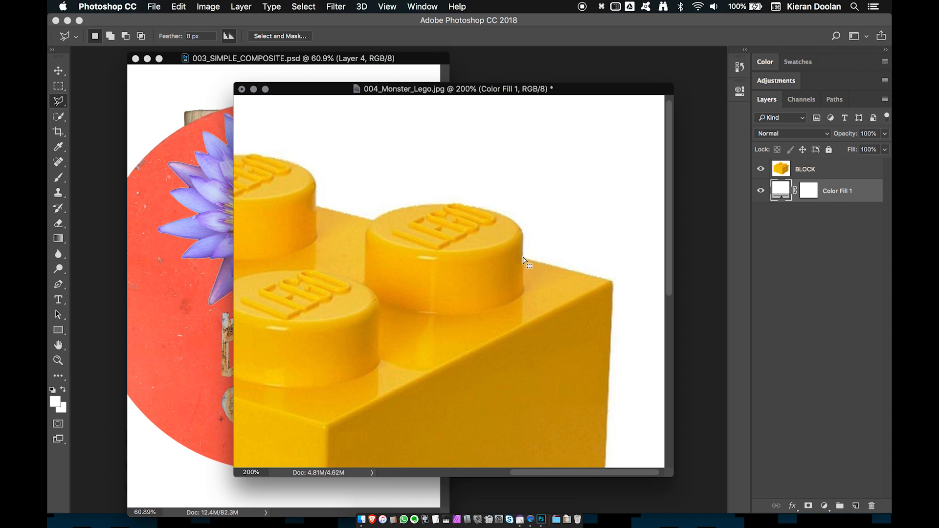
{"action": "key", "text": "super+z"}
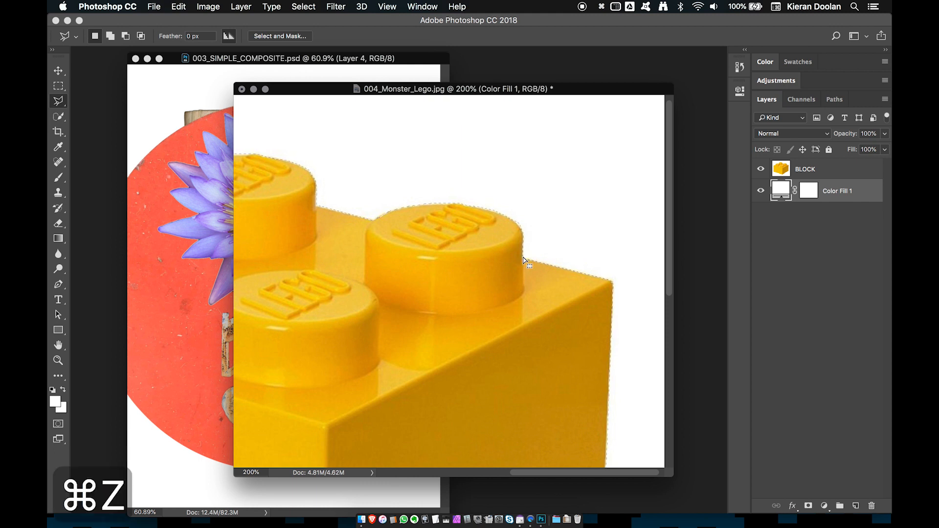
- Move the block's window aside to uncover the composite, and make BLOCK the active layer with the Move tool
{"action": "key", "text": "super+minus"}
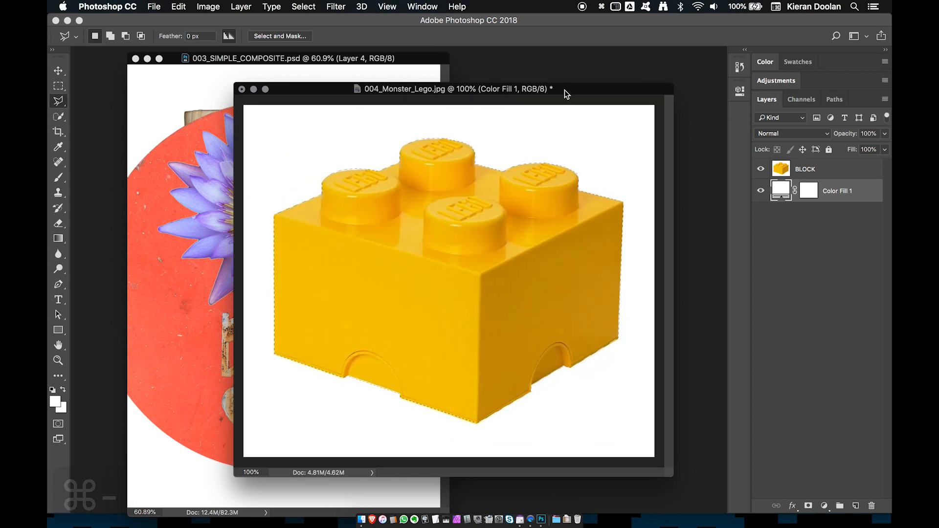
{"action": "left_click_drag", "start_coordinate": [566, 89], "coordinate": [608, 99]}
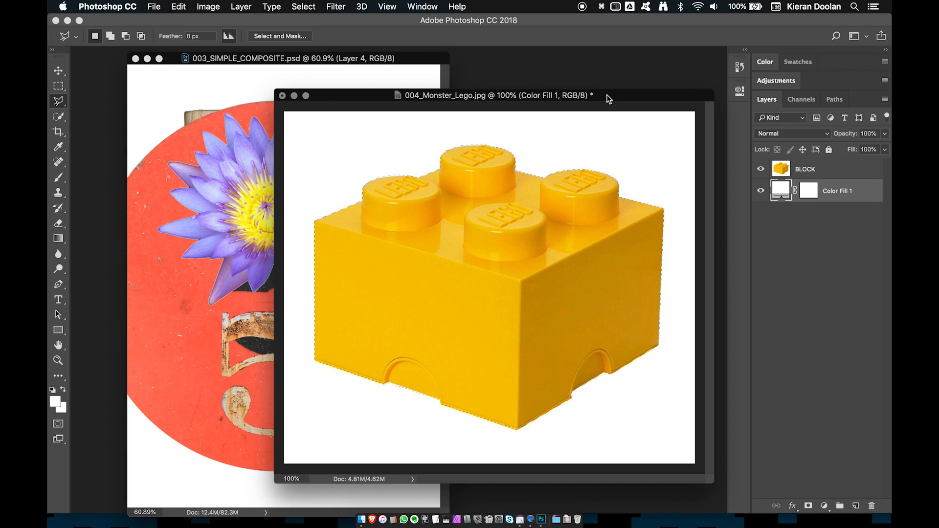
{"action": "left_click", "coordinate": [785, 169]}
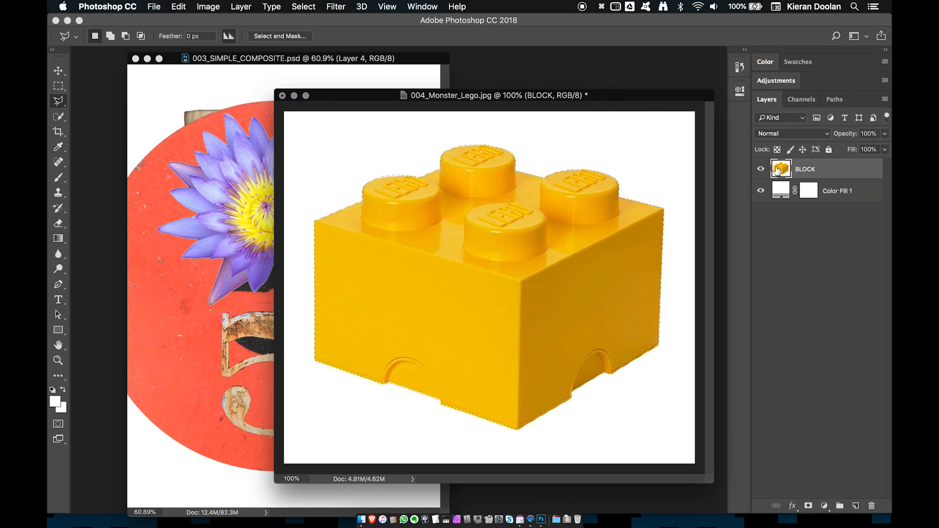
{"action": "key", "text": "v"}
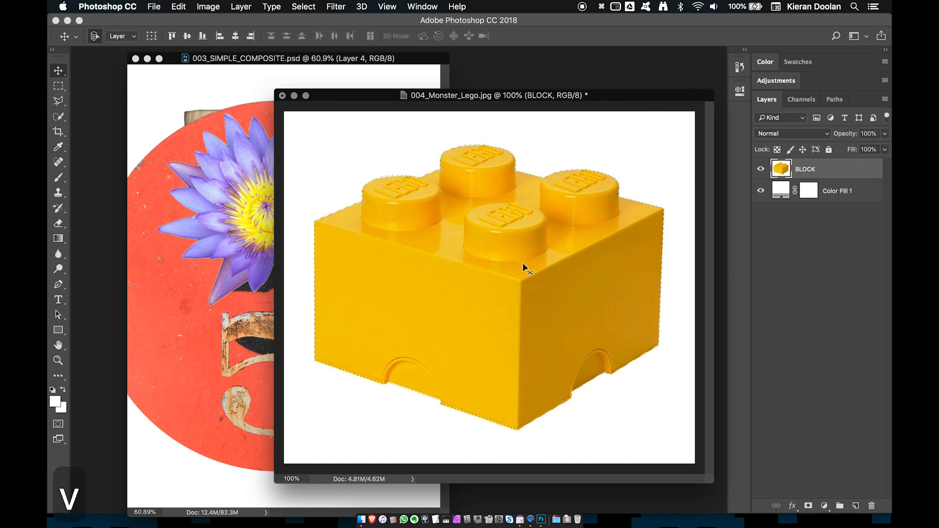